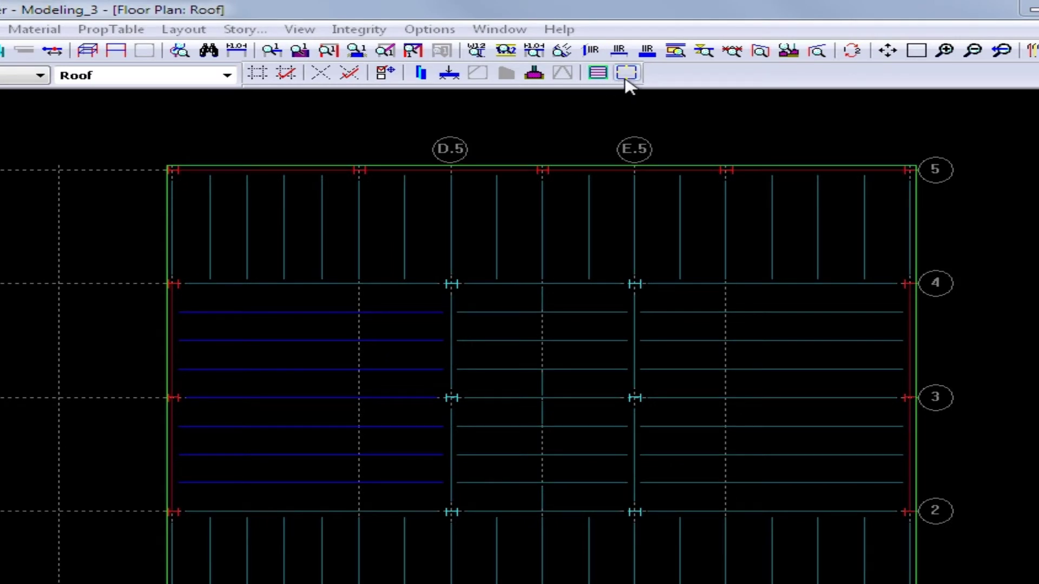
Open the Snow Load Properties dialog from the Layout Loads tools on the Roof plan
{"action": "left_click", "coordinate": [626, 82]}
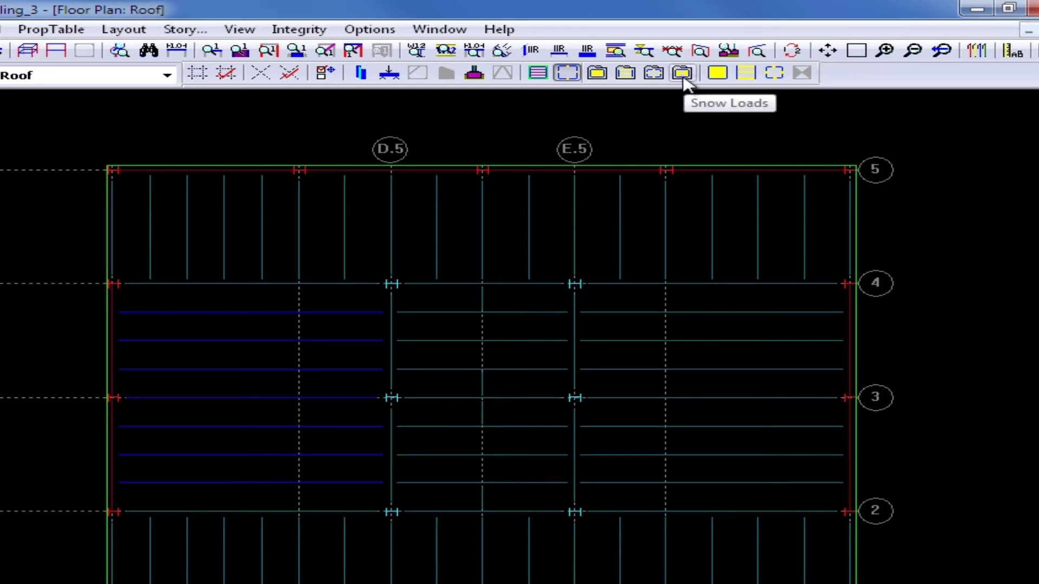
{"action": "left_click", "coordinate": [683, 74]}
{"action": "left_click", "coordinate": [683, 78]}
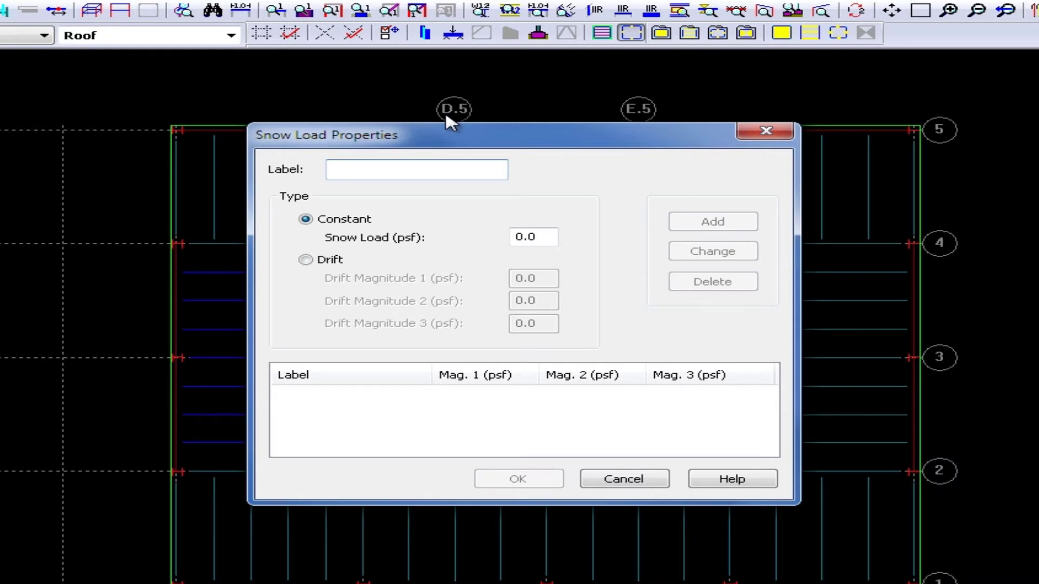
Add a constant snow load labeled 'Flat Roof' at 30 psf to the list
{"action": "type", "text": "Flat Roof"}
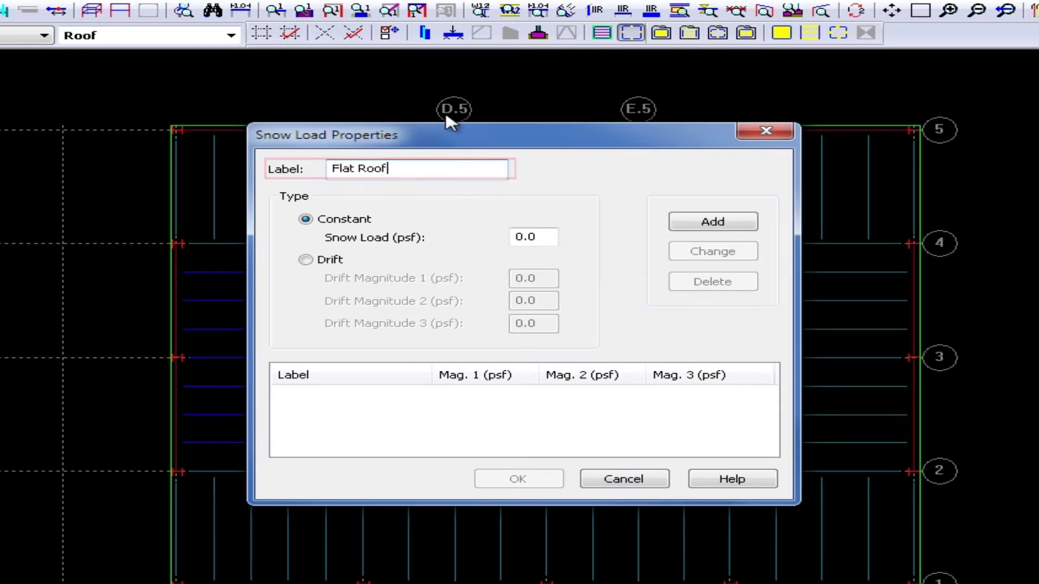
{"action": "left_click_drag", "start_coordinate": [549, 237], "coordinate": [466, 229]}
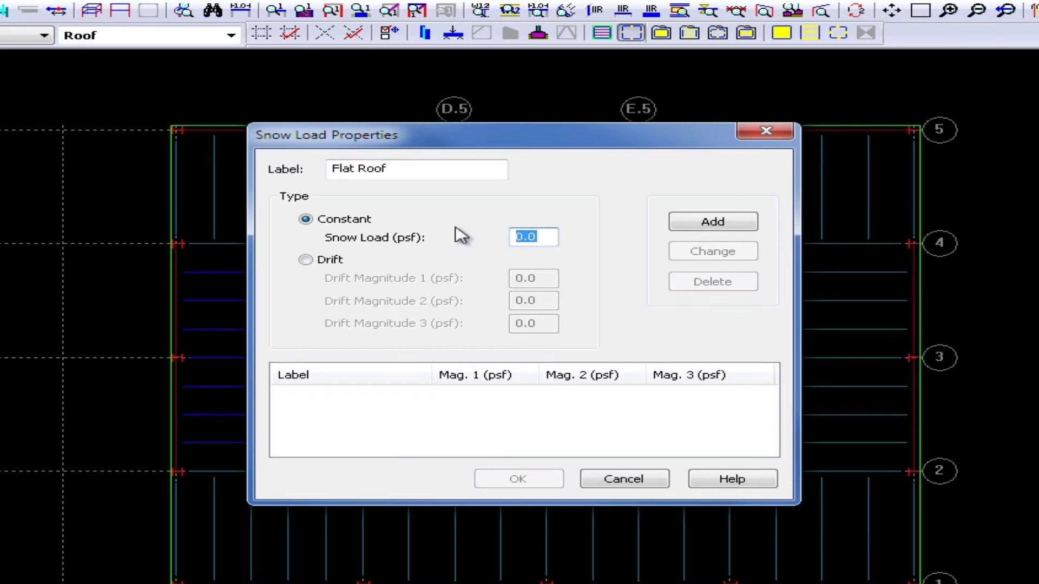
{"action": "type", "text": "30"}
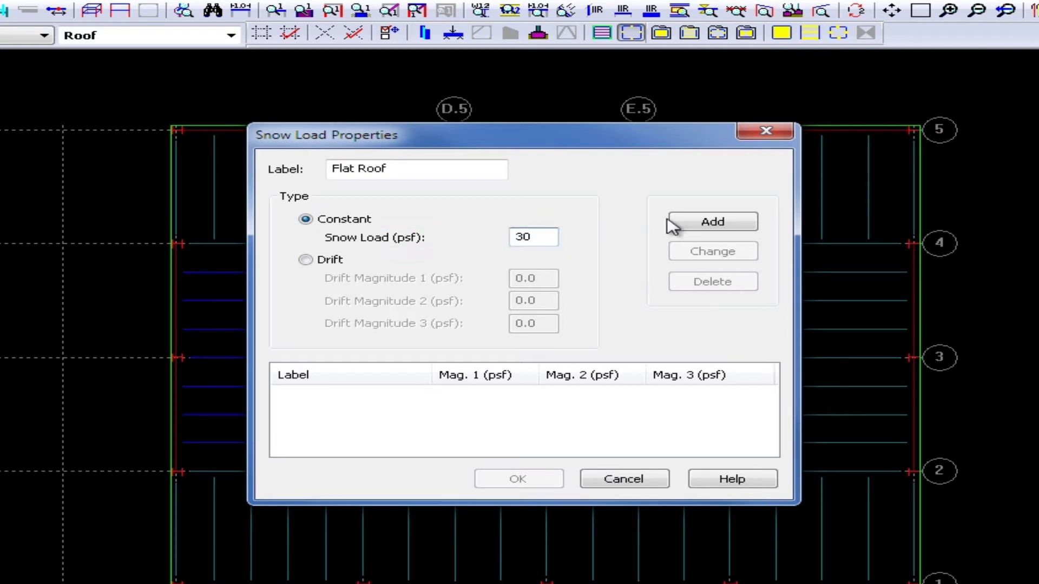
{"action": "left_click", "coordinate": [705, 224]}
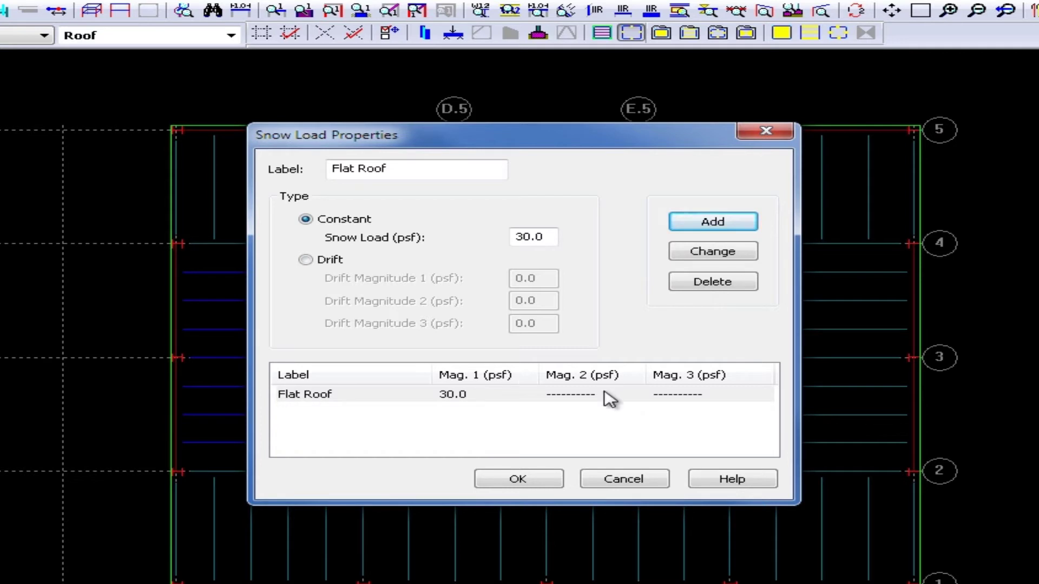
{"action": "left_click", "coordinate": [429, 165]}
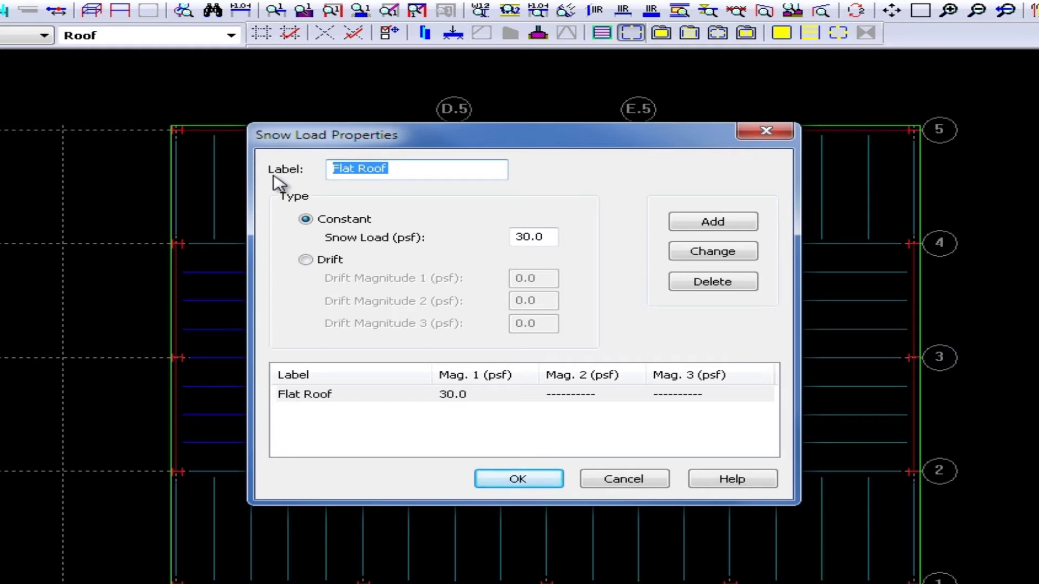
Add a drift snow load 'Roof Projection' with magnitudes 80, 80 and 30 psf, then confirm
{"action": "type", "text": "Roof Pro"}
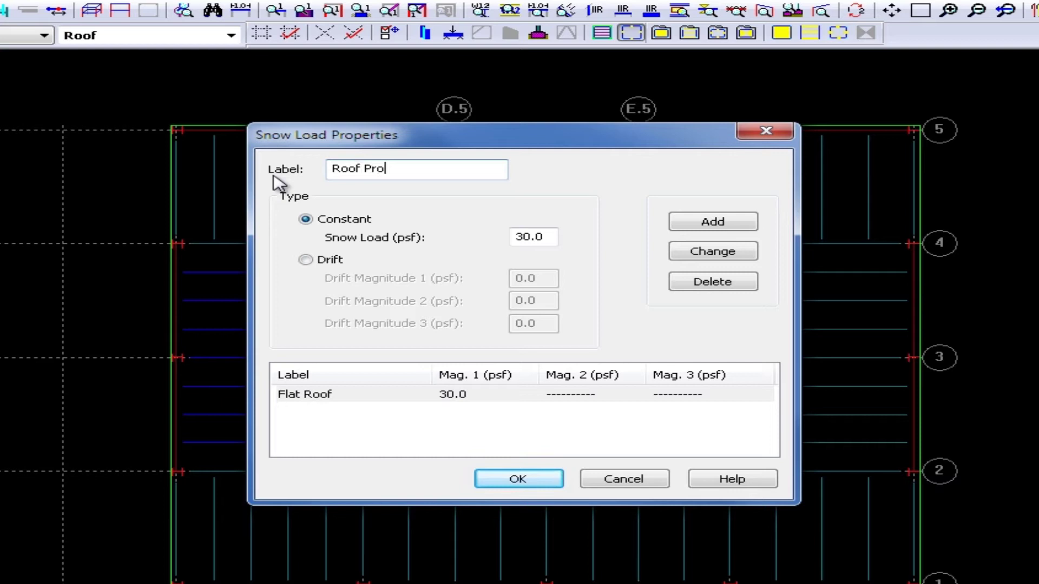
{"action": "type", "text": "jection"}
{"action": "left_click", "coordinate": [309, 261]}
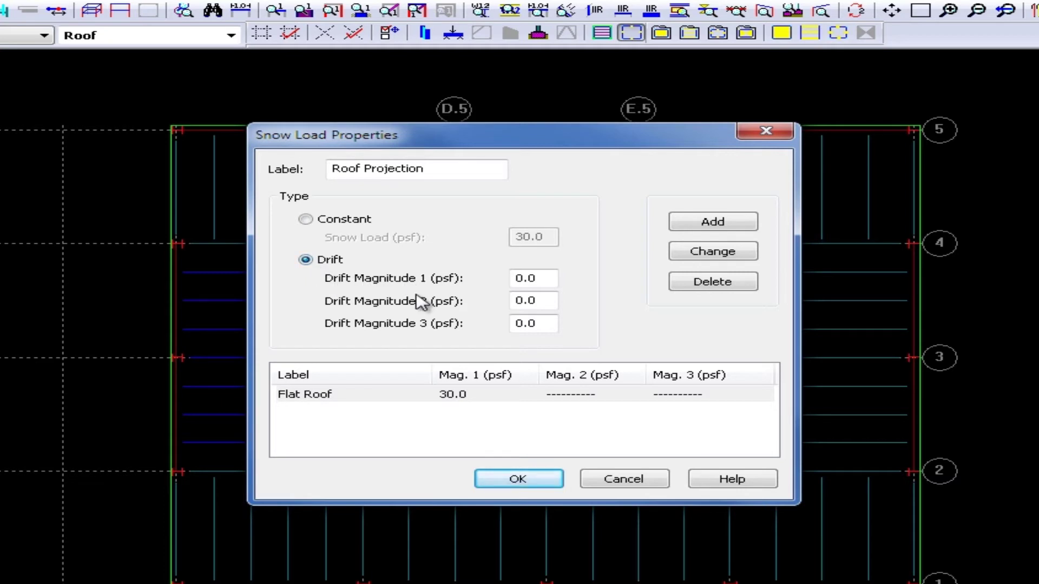
{"action": "key", "text": "shift+Home"}
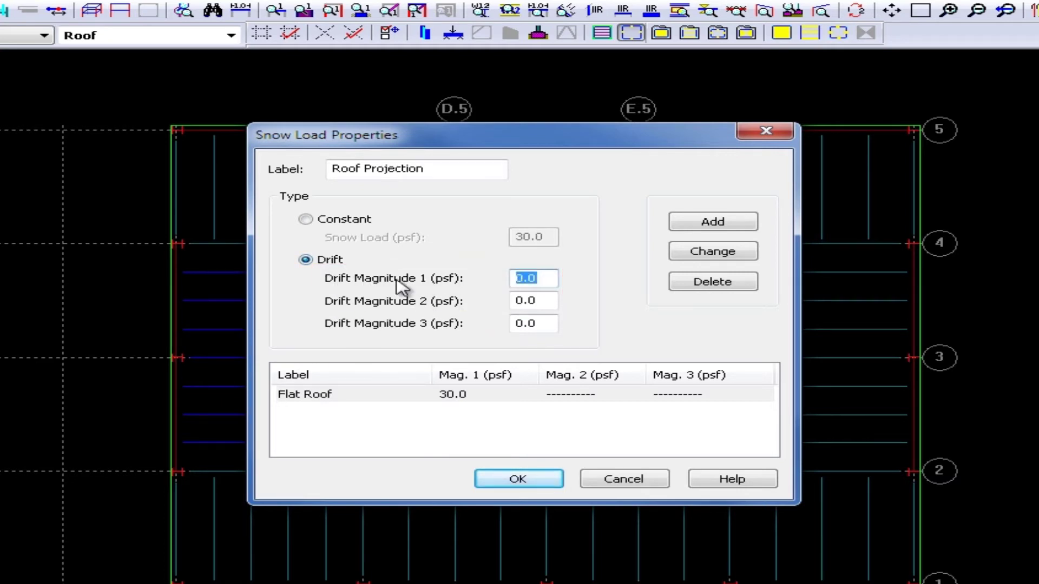
{"action": "type", "text": "80"}
{"action": "key", "text": "Tab"}
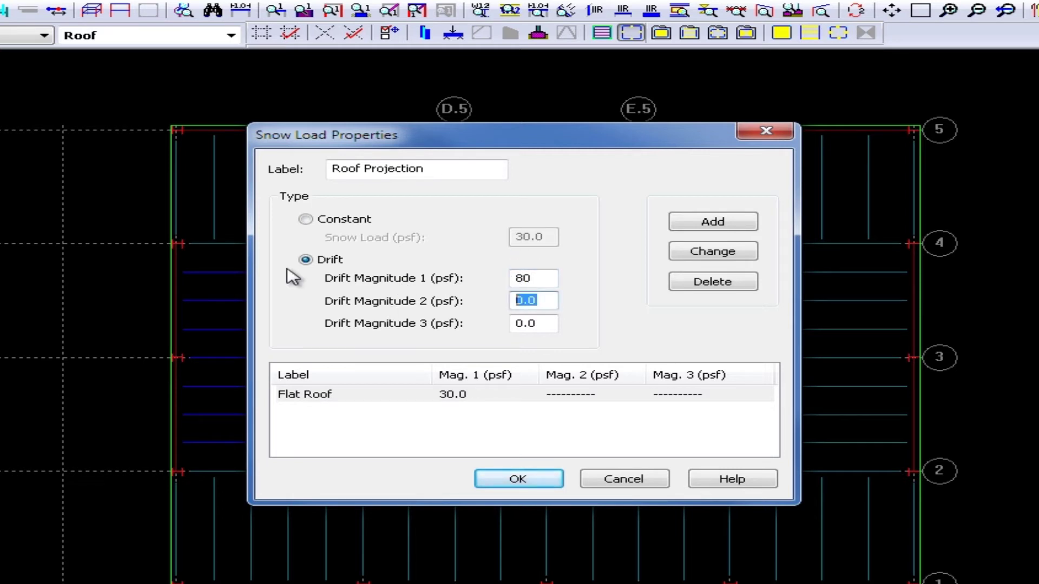
{"action": "type", "text": "80"}
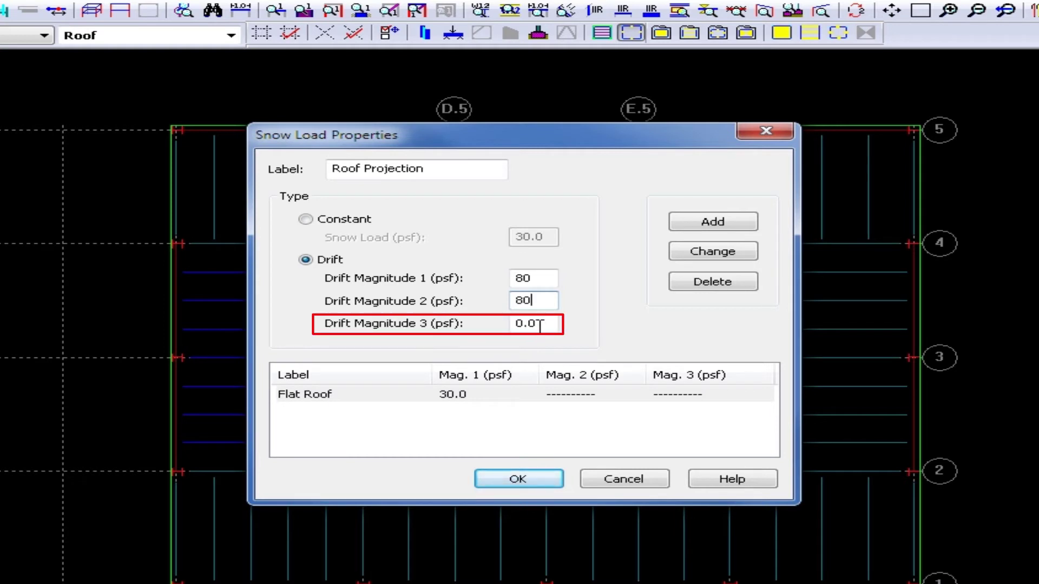
{"action": "key", "text": "Tab"}
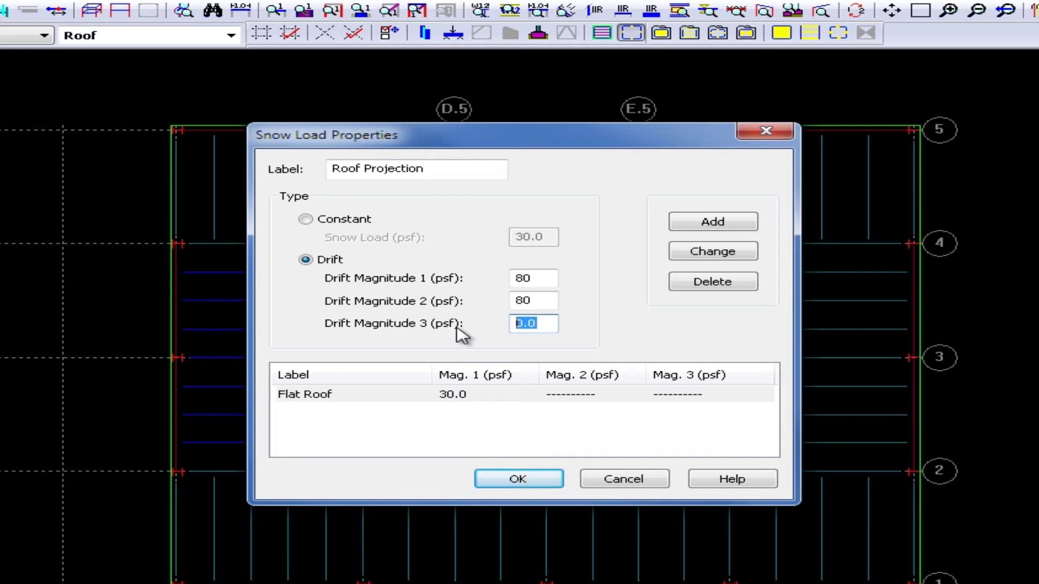
{"action": "type", "text": "30"}
{"action": "left_click", "coordinate": [685, 232]}
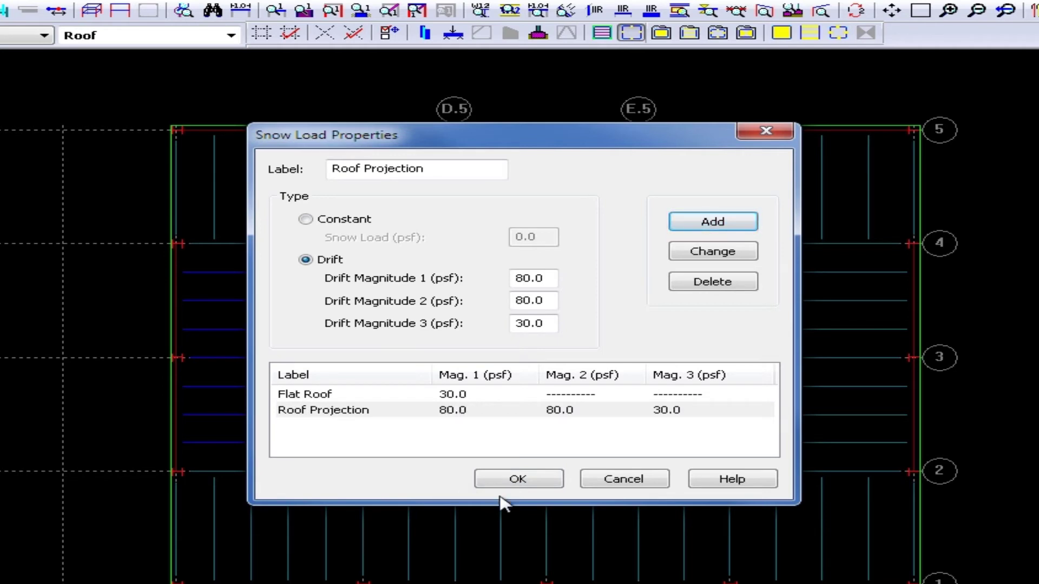
{"action": "left_click", "coordinate": [517, 480]}
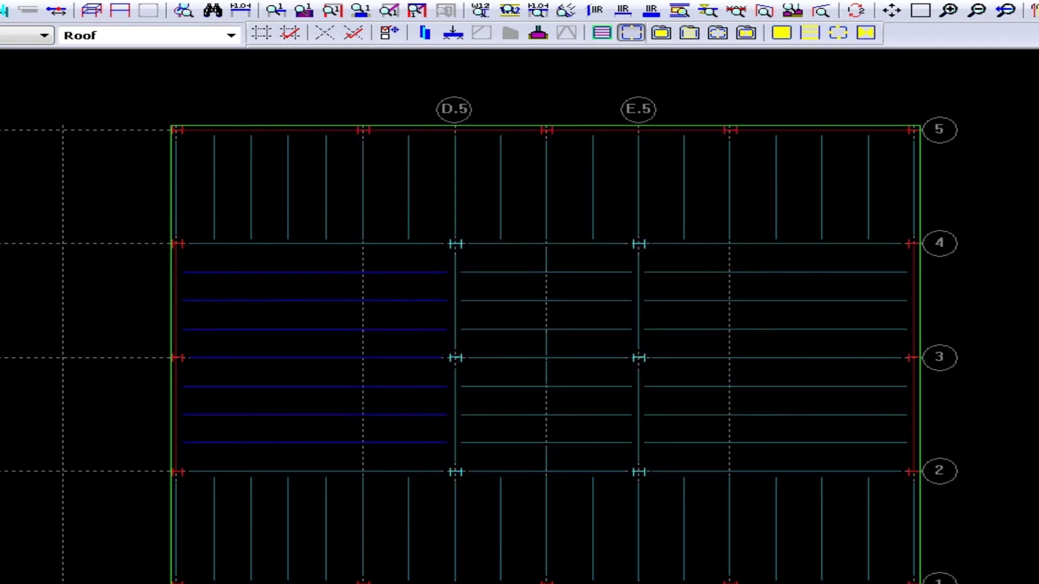
Save Modeling_3 and enter Snow Load Layout Mode for the Roof plan
{"action": "left_click", "coordinate": [0, 10]}
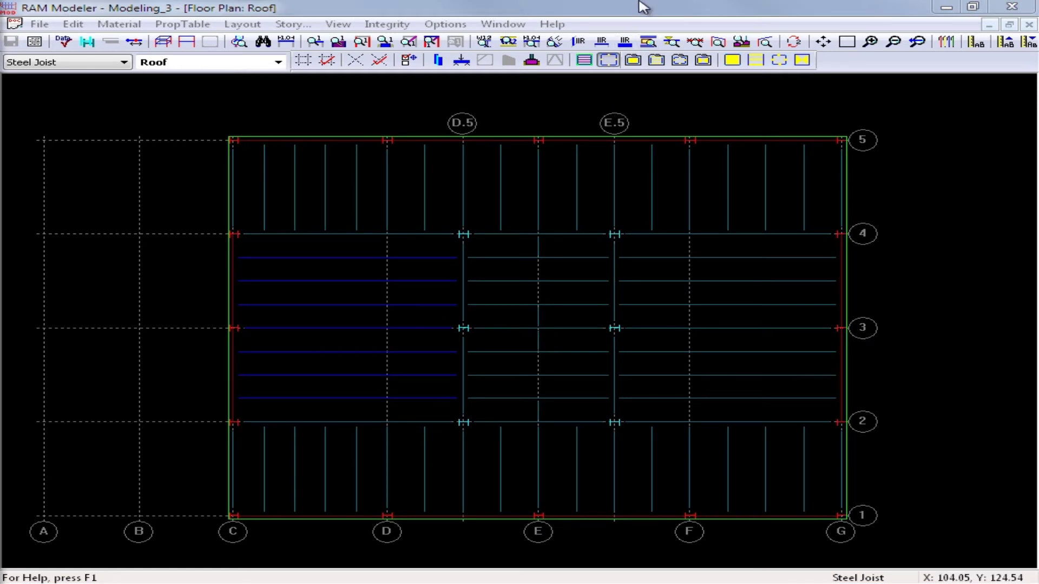
{"action": "left_click", "coordinate": [640, 18]}
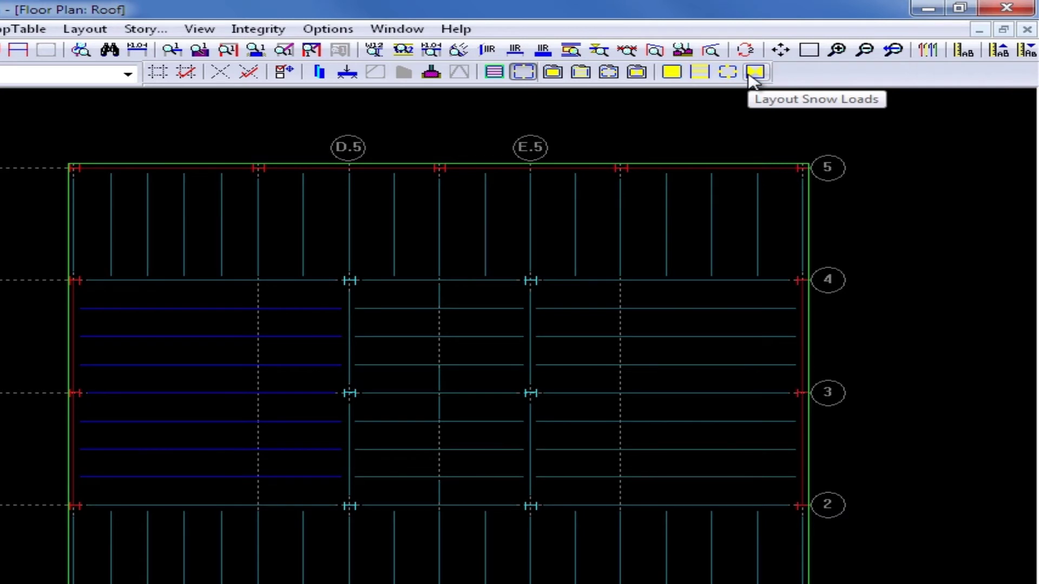
{"action": "left_click", "coordinate": [754, 75]}
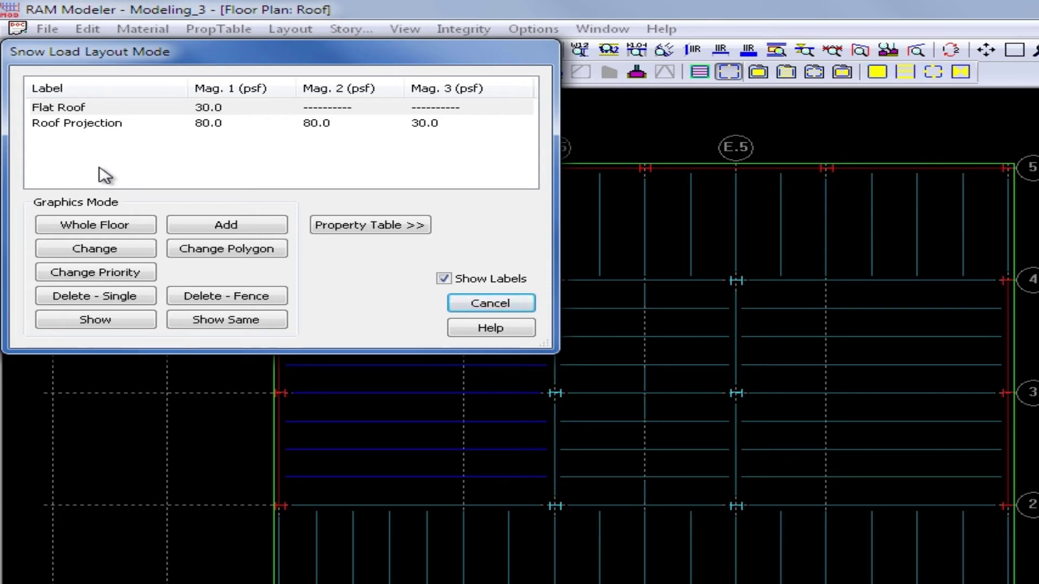
Assign the Flat Roof 30 psf load to the whole Roof floor and reopen the layout options
{"action": "left_click", "coordinate": [98, 111]}
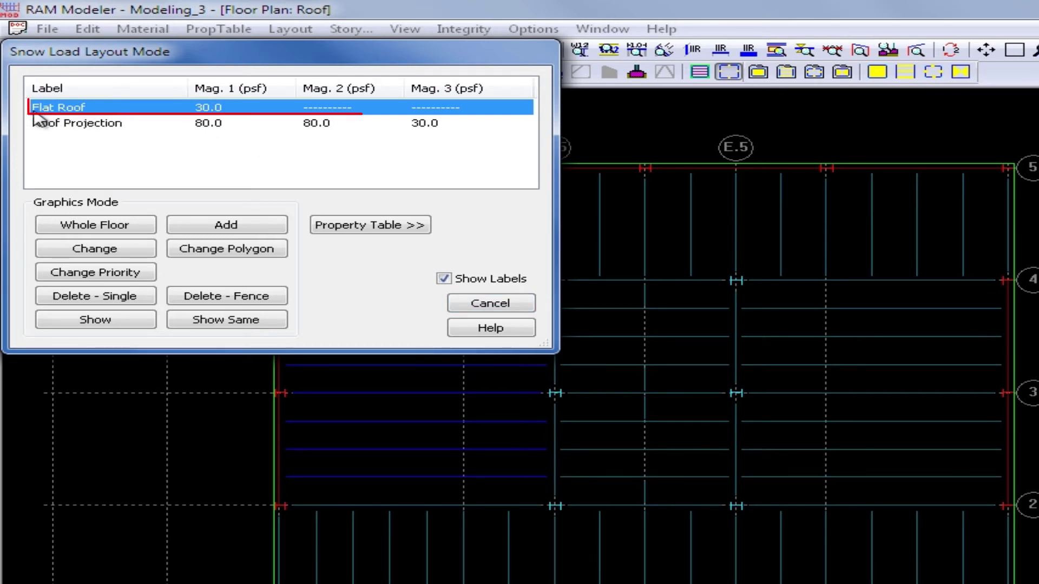
{"action": "left_click", "coordinate": [111, 234]}
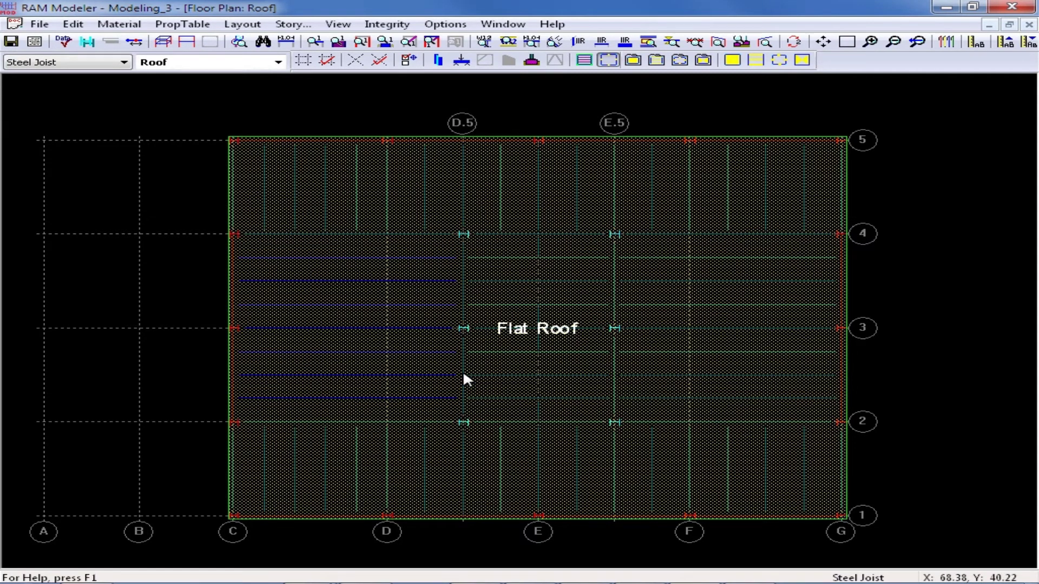
{"action": "right_click", "coordinate": [314, 299]}
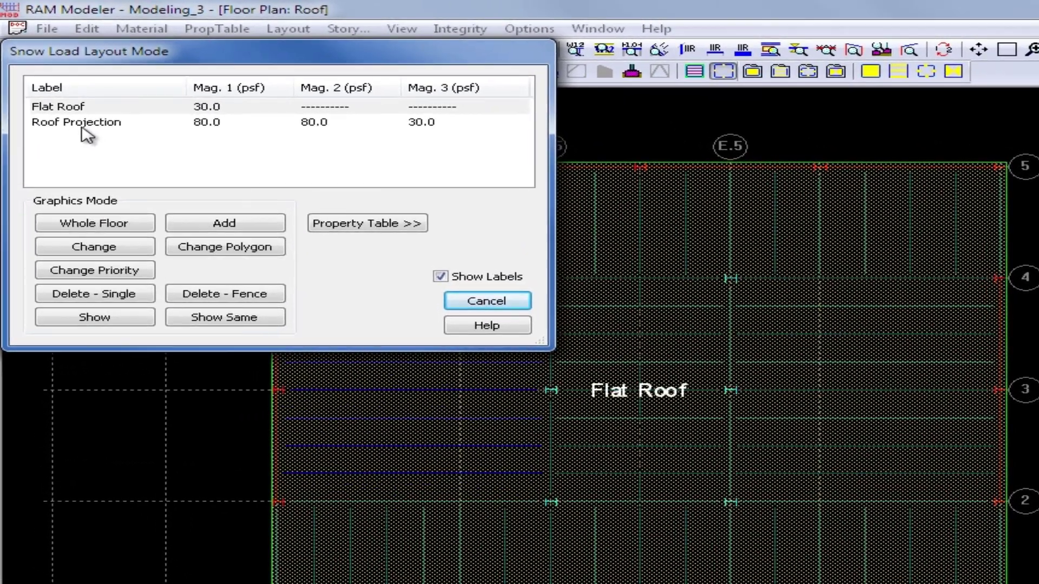
Draw a Roof Projection load polygon through F/2, F/4, G/4 and G/2, closing at F/2
{"action": "left_click", "coordinate": [85, 128]}
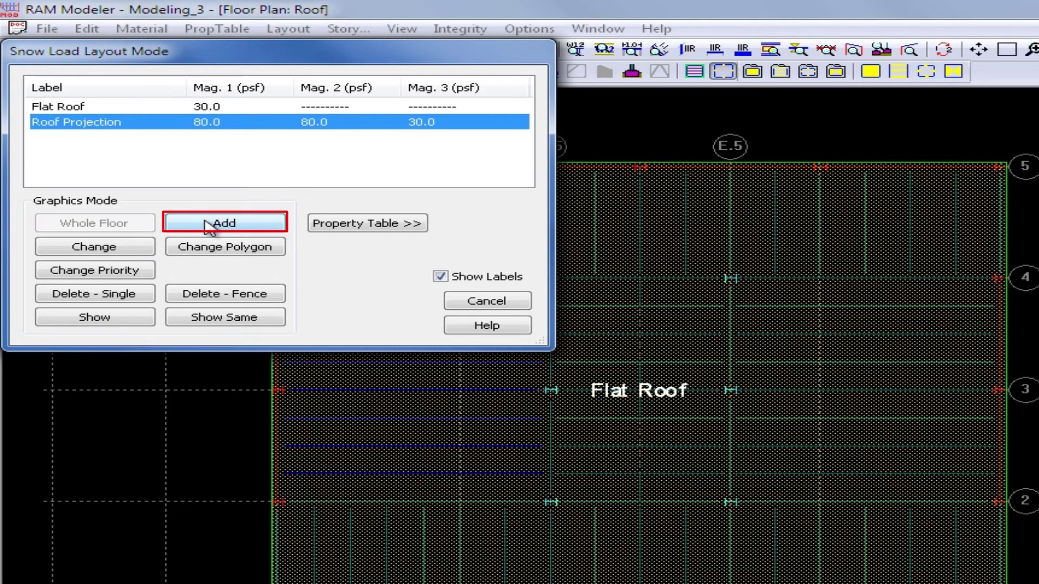
{"action": "left_click", "coordinate": [211, 224]}
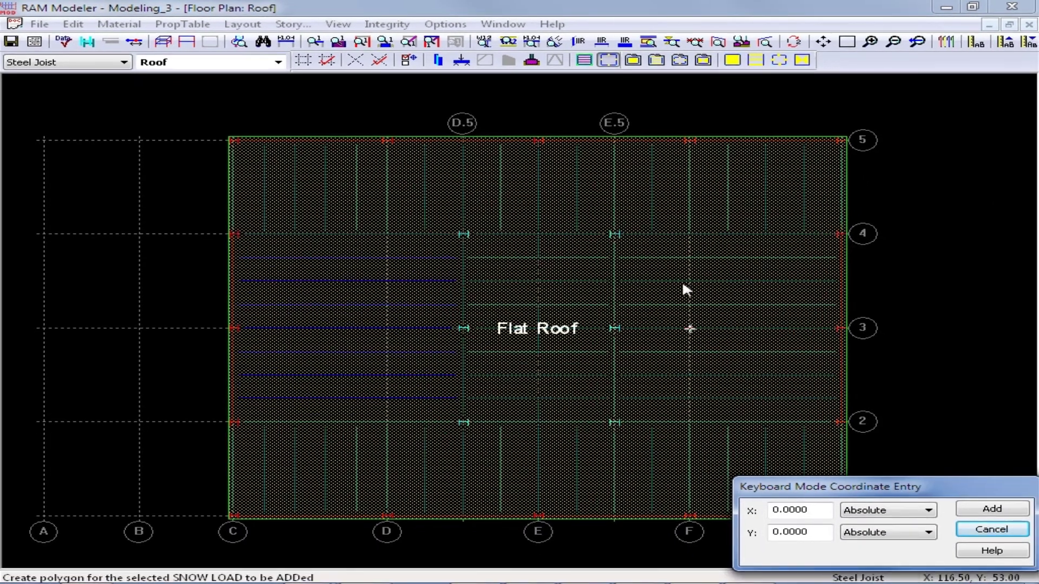
{"action": "left_click", "coordinate": [691, 424]}
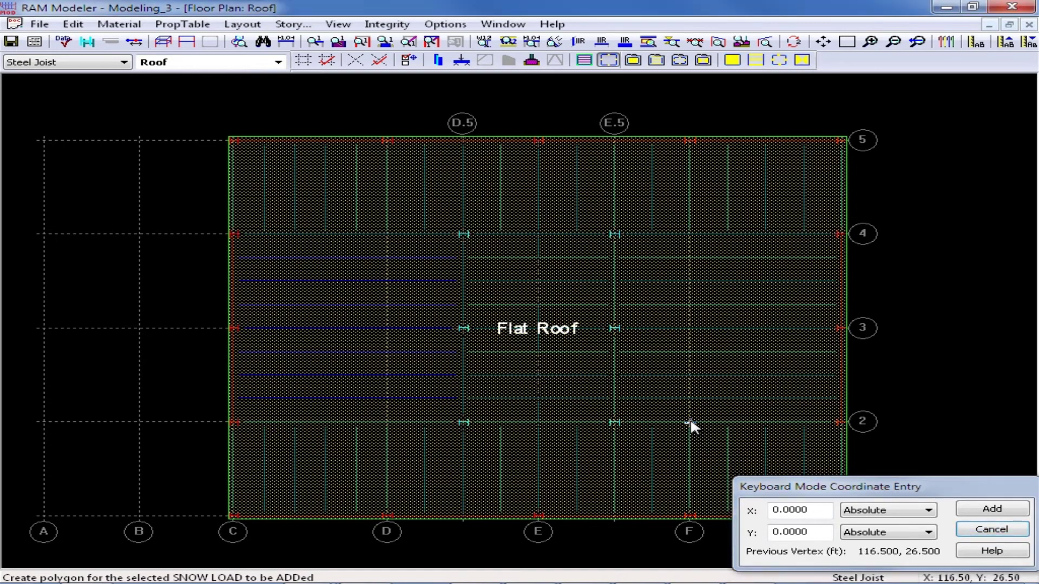
{"action": "left_click", "coordinate": [688, 242]}
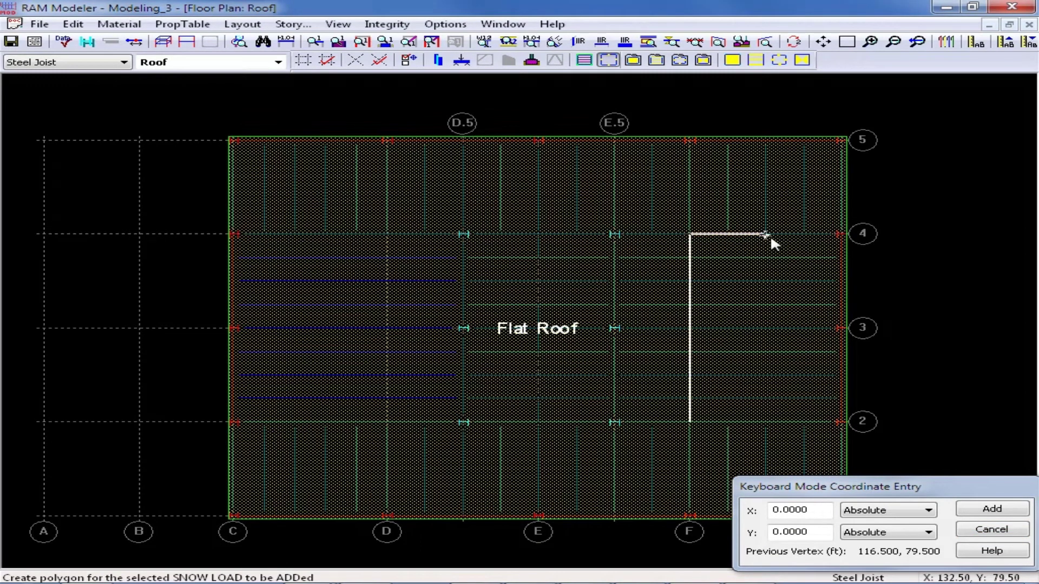
{"action": "left_click", "coordinate": [839, 233]}
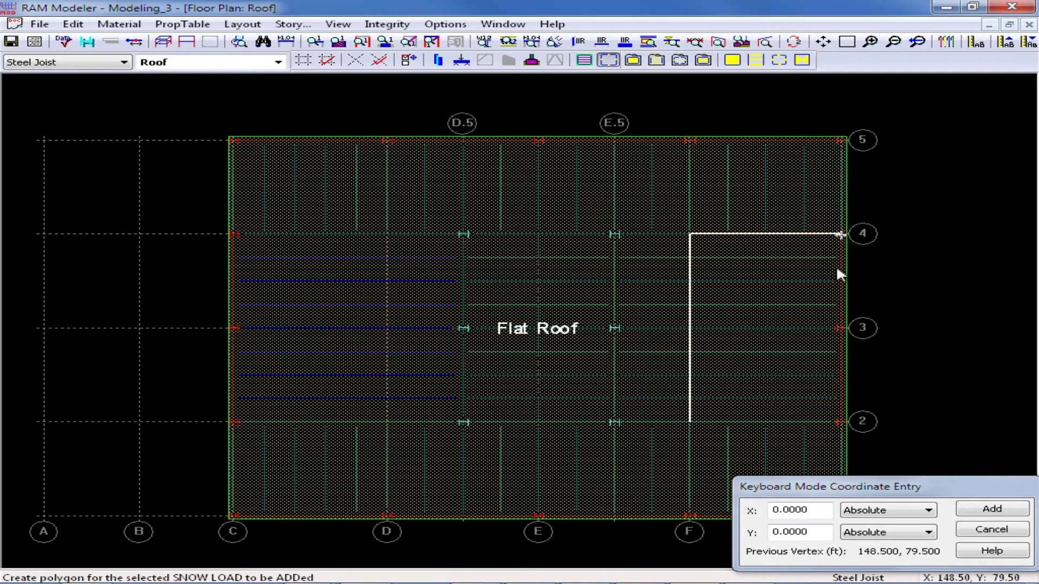
{"action": "left_click", "coordinate": [841, 422]}
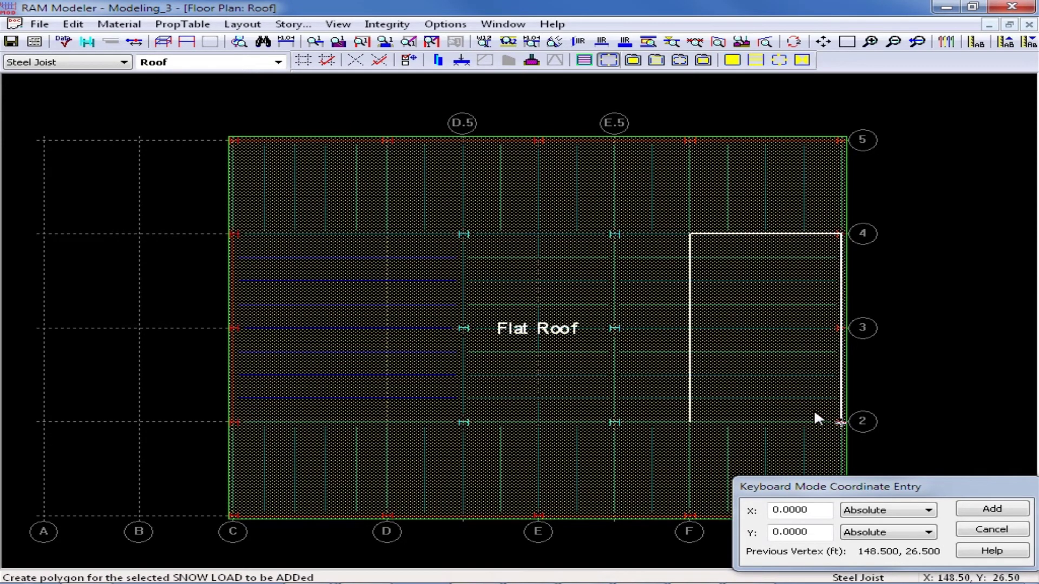
{"action": "double_click", "coordinate": [689, 423]}
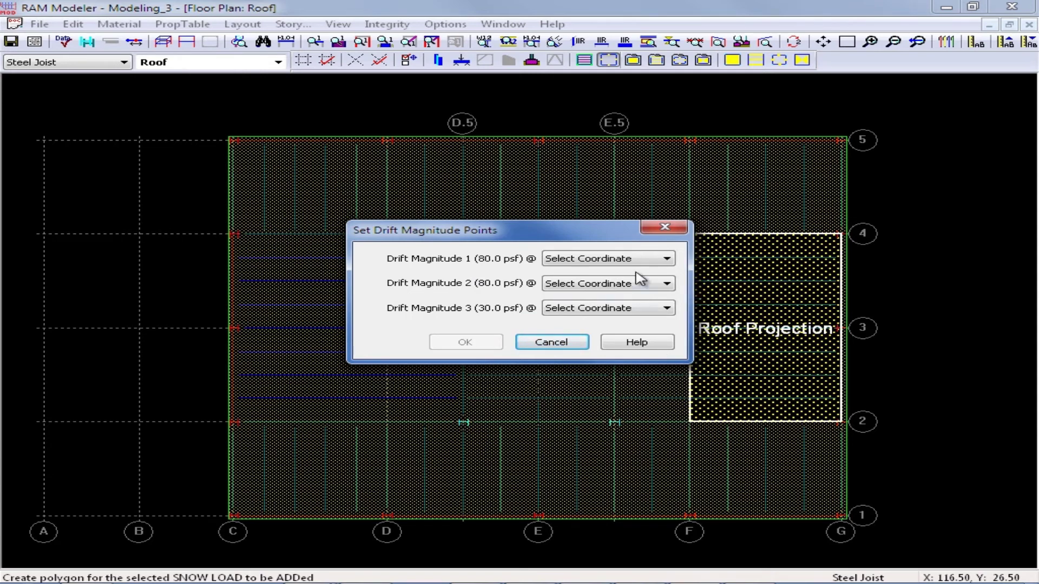
Assign drift magnitudes 1–3 to points (116.5, 26.5), (116.5, 79.5) and (148.5, 79.5)
{"action": "left_click", "coordinate": [606, 260]}
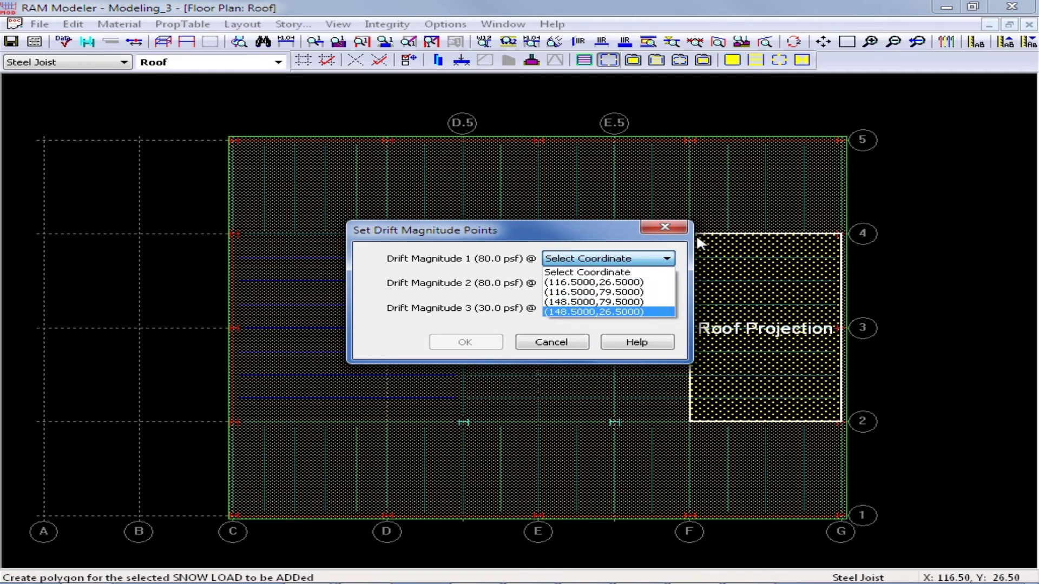
{"action": "left_click", "coordinate": [556, 282]}
{"action": "left_click", "coordinate": [575, 284]}
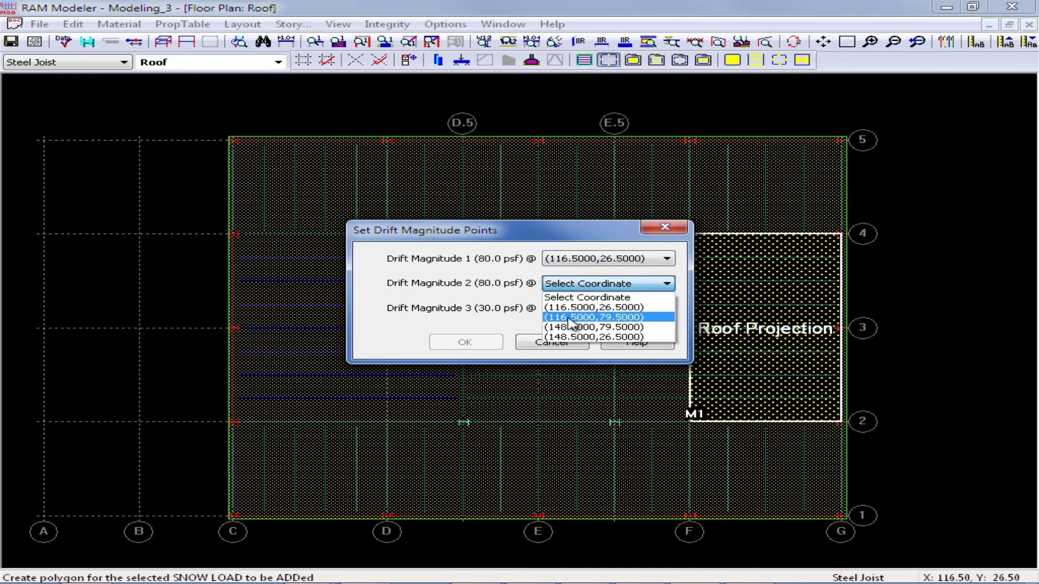
{"action": "left_click", "coordinate": [574, 320]}
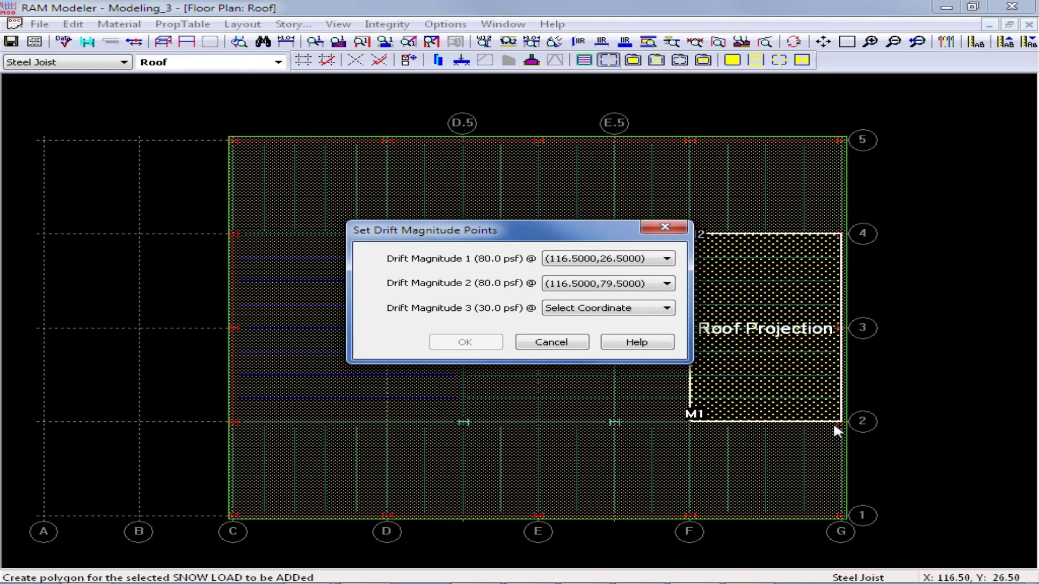
{"action": "left_click", "coordinate": [555, 308]}
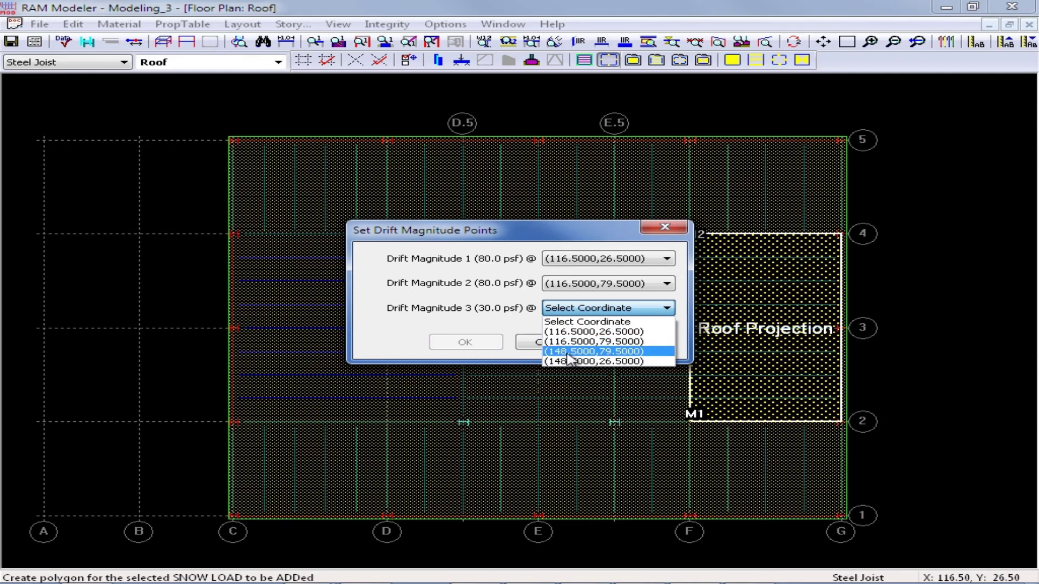
{"action": "left_click", "coordinate": [567, 352]}
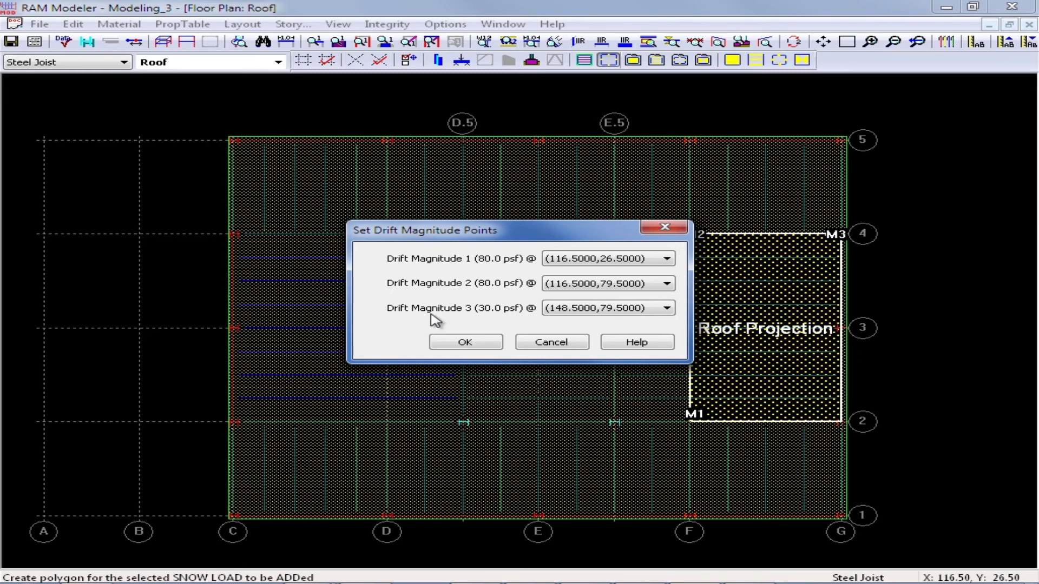
{"action": "left_click", "coordinate": [466, 342]}
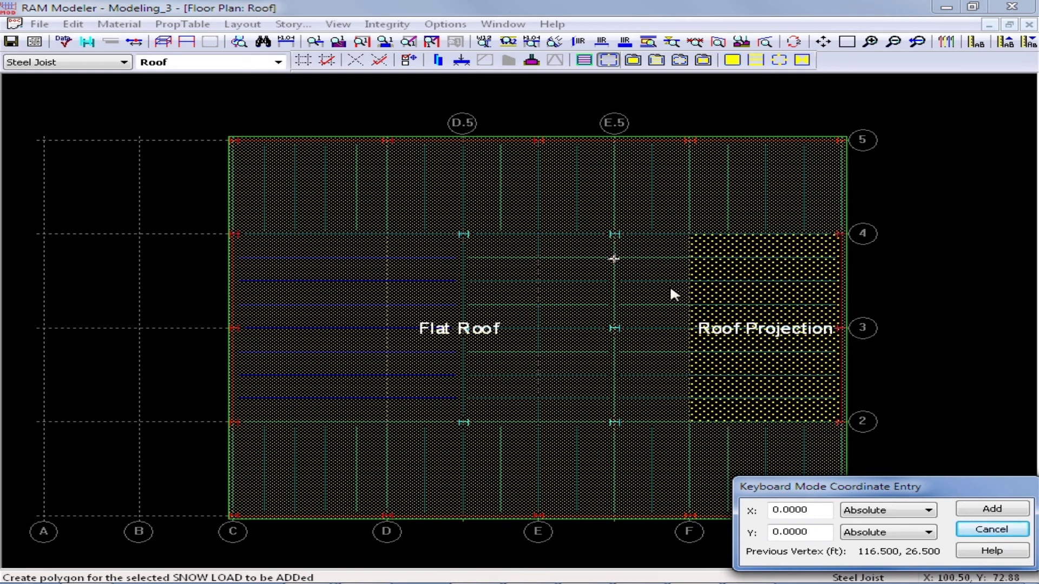
Save the Modeling_3 model from the toolbar
{"action": "left_click", "coordinate": [16, 39]}
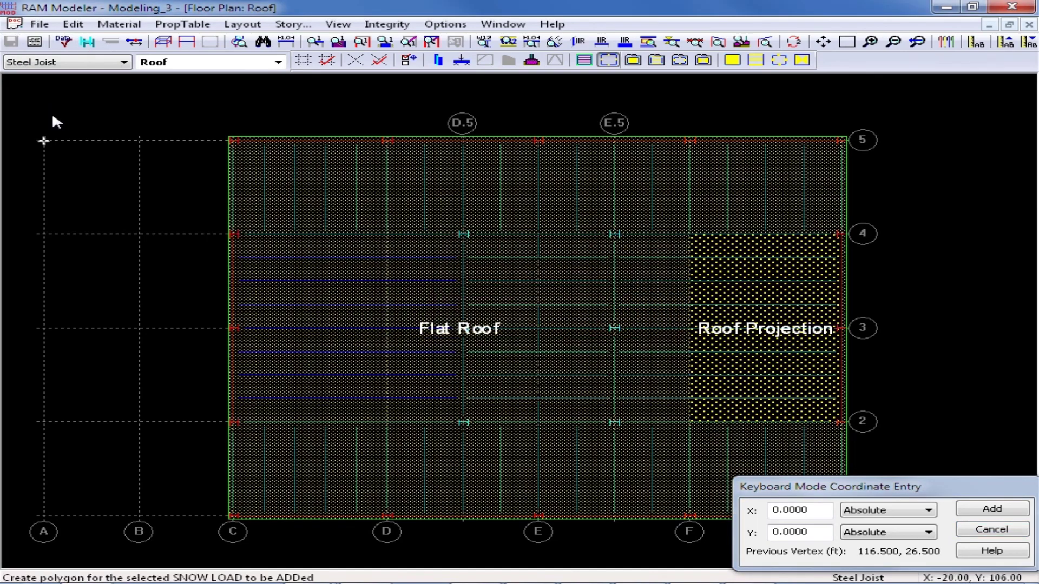